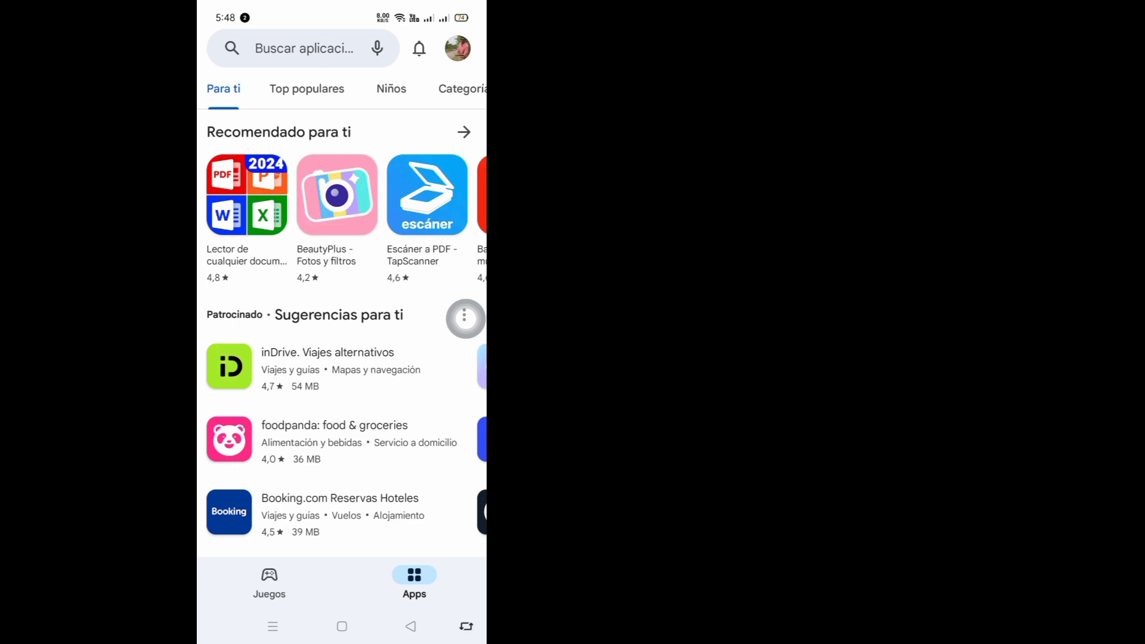
# From the account menu, go through Pagos y suscripciones and Métodos de pago to the add-card form.
pyautogui.click(304, 49)
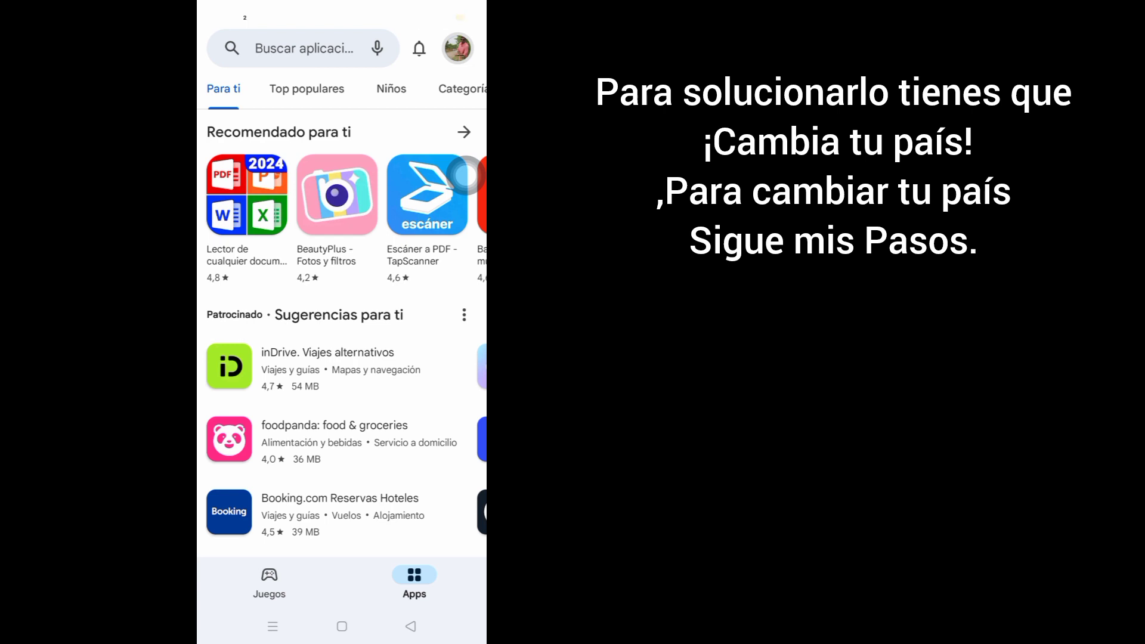
pyautogui.click(457, 49)
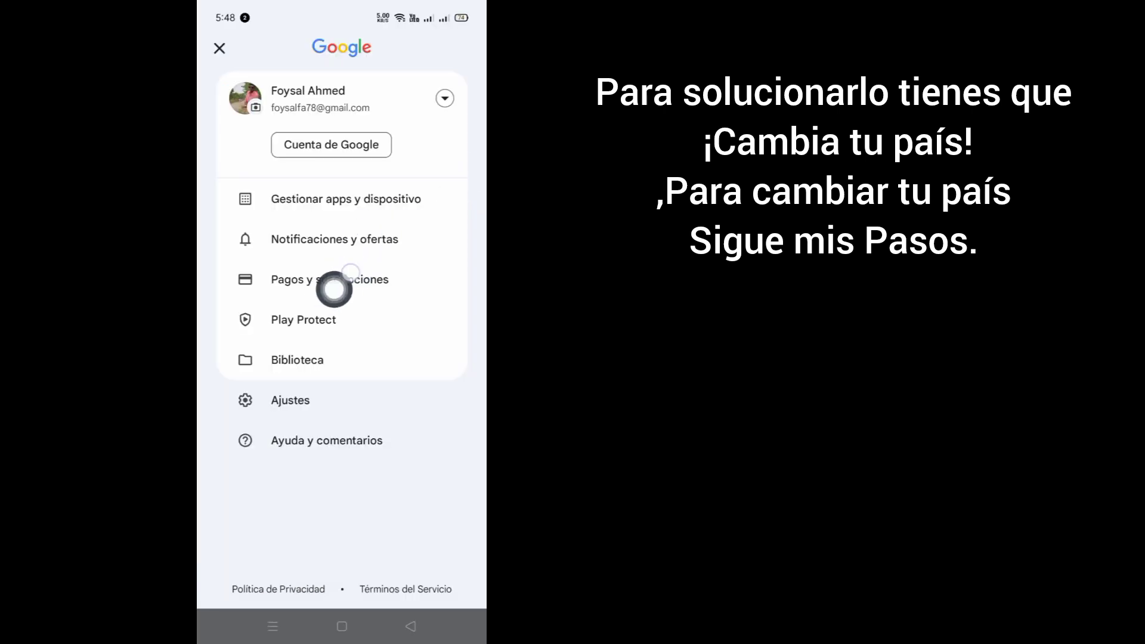
pyautogui.click(342, 279)
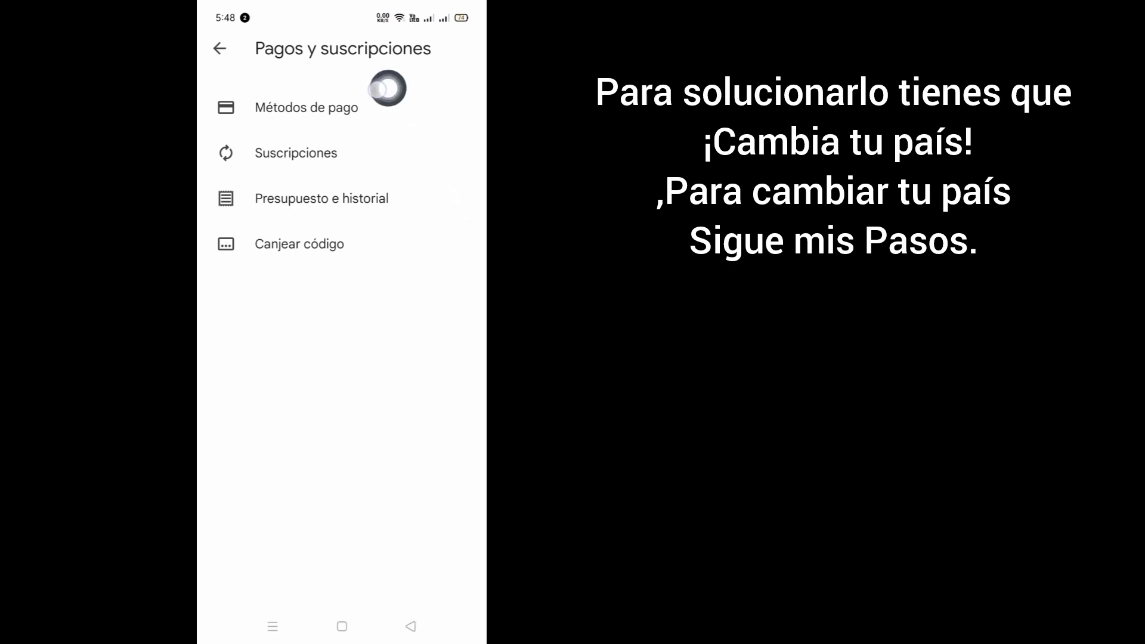
pyautogui.click(307, 107)
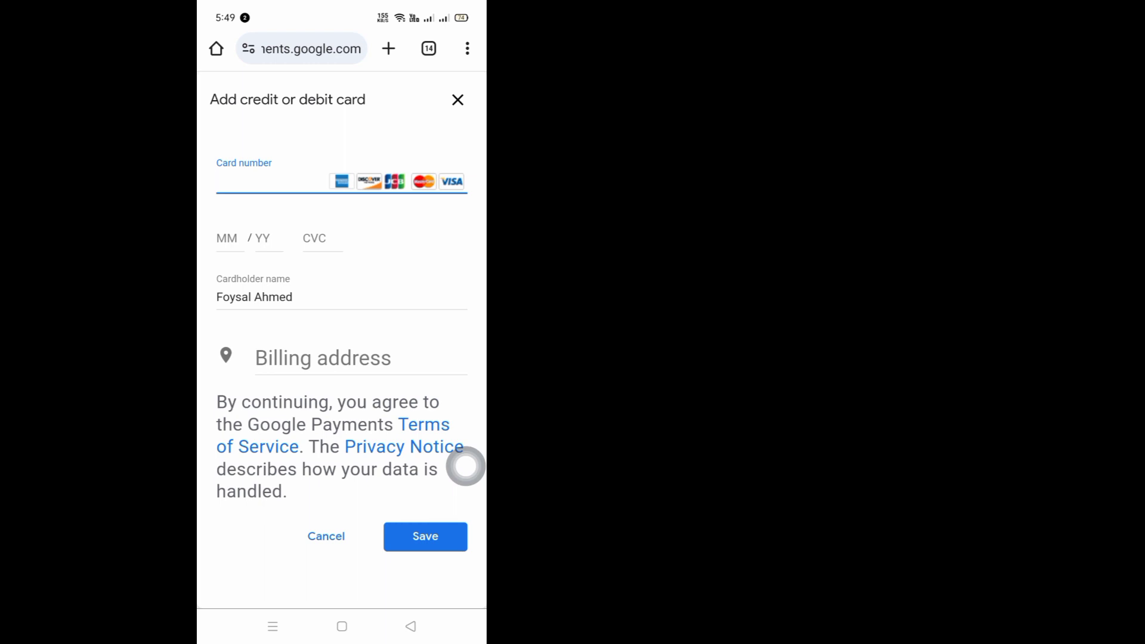
# Submit the empty card form to reveal billing fields, then open the Bangladesh country dropdown.
pyautogui.click(423, 536)
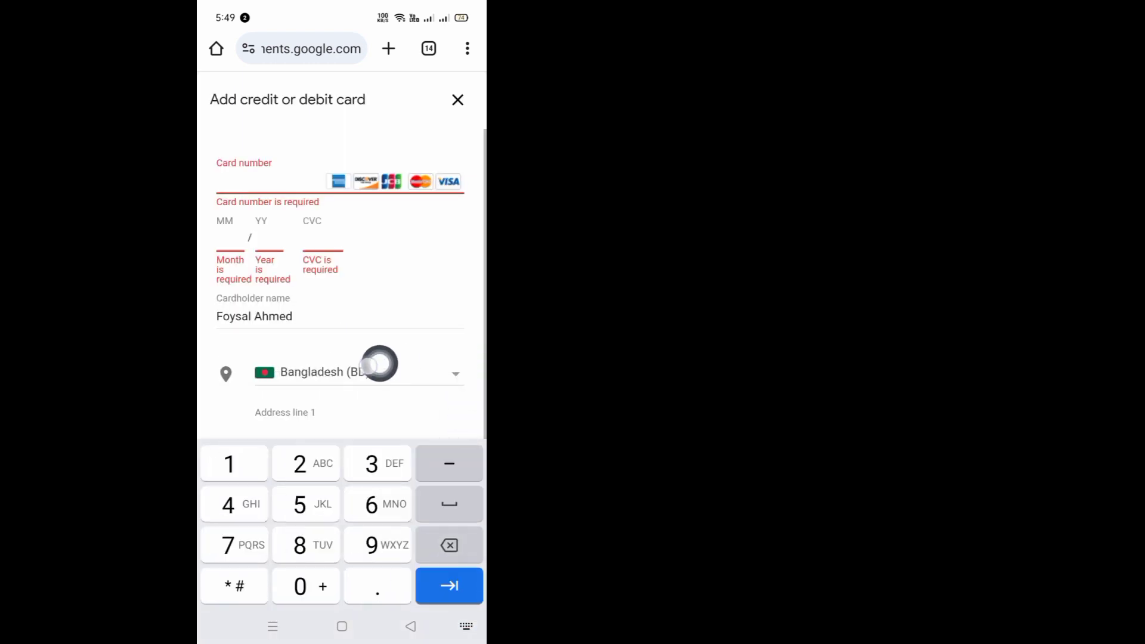
pyautogui.click(456, 372)
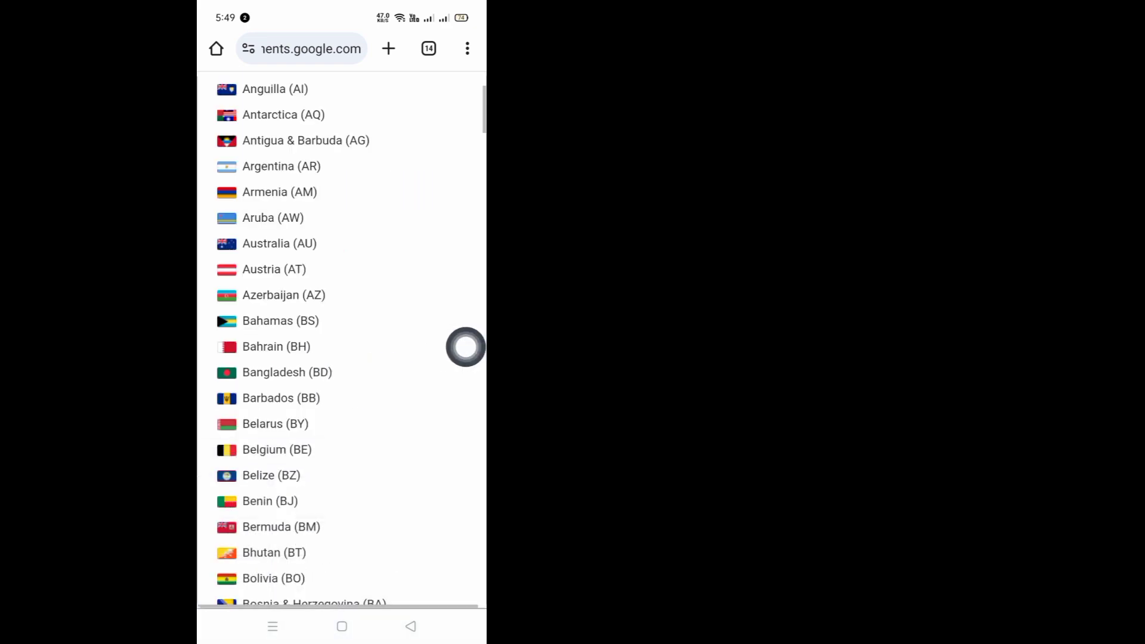
pyautogui.scroll(-1, 410, 391)
pyautogui.scroll(-5, 407, 421)
pyautogui.scroll(-5, 407, 421)
pyautogui.scroll(-1, 412, 439)
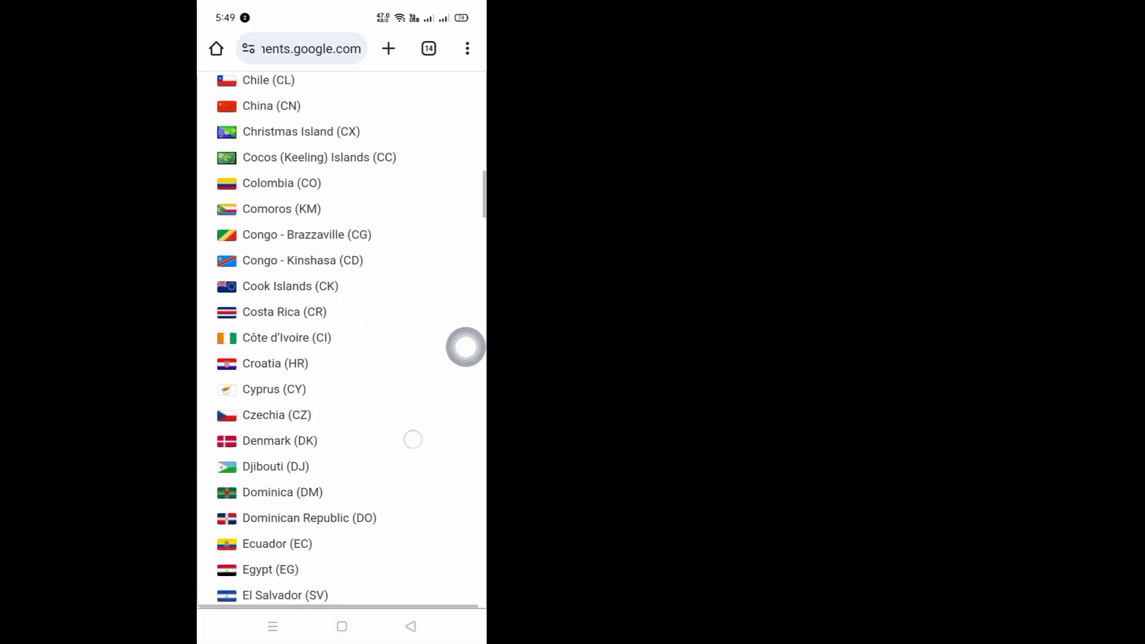
pyautogui.scroll(-5, 402, 499)
pyautogui.scroll(-5, 394, 486)
pyautogui.scroll(2, 415, 424)
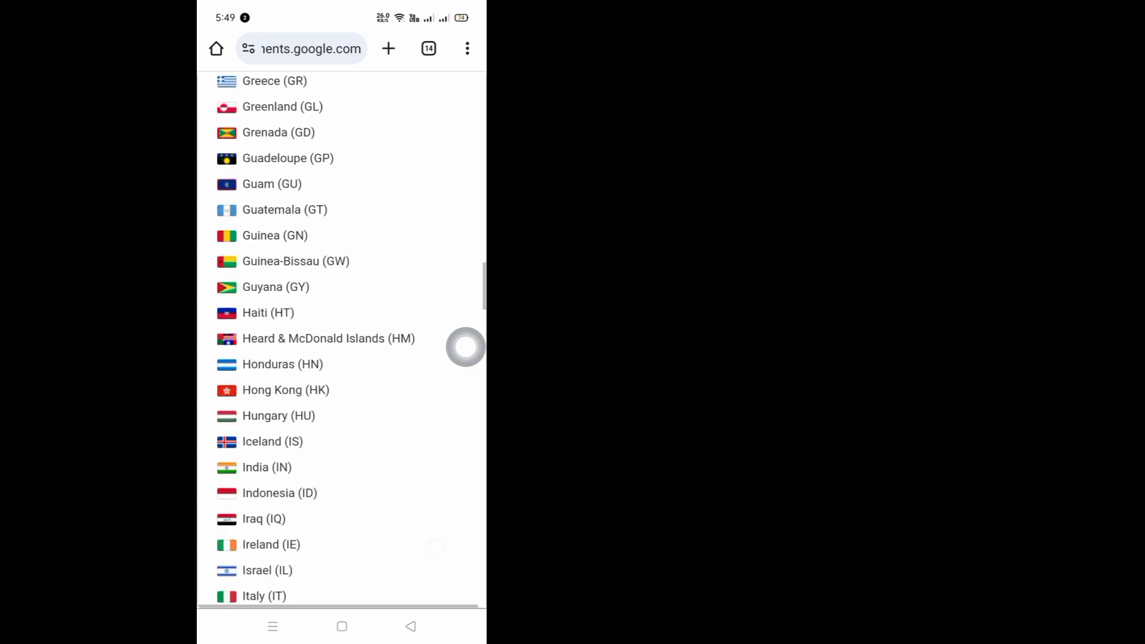
pyautogui.scroll(2, 419, 483)
pyautogui.scroll(5, 422, 543)
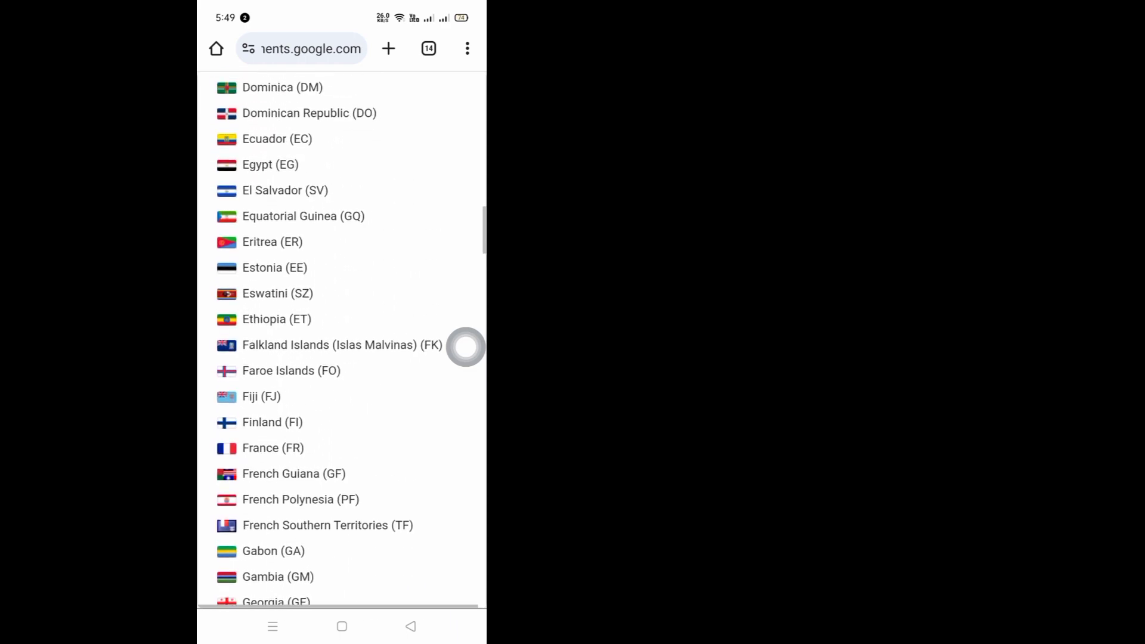